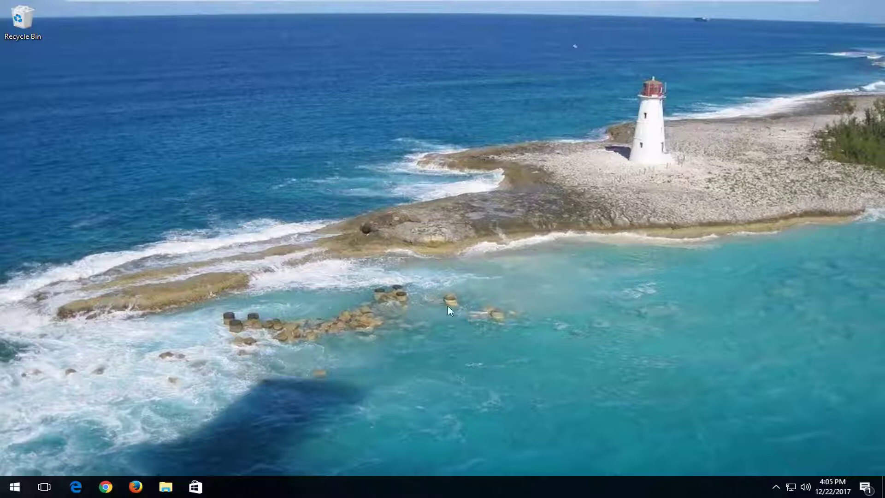
Step: From a Start search for 'folder option', turn on 'Show hidden files, folders, and drives' in File Explorer Options and apply it
{"action": "left_click", "coordinate": [3, 492]}
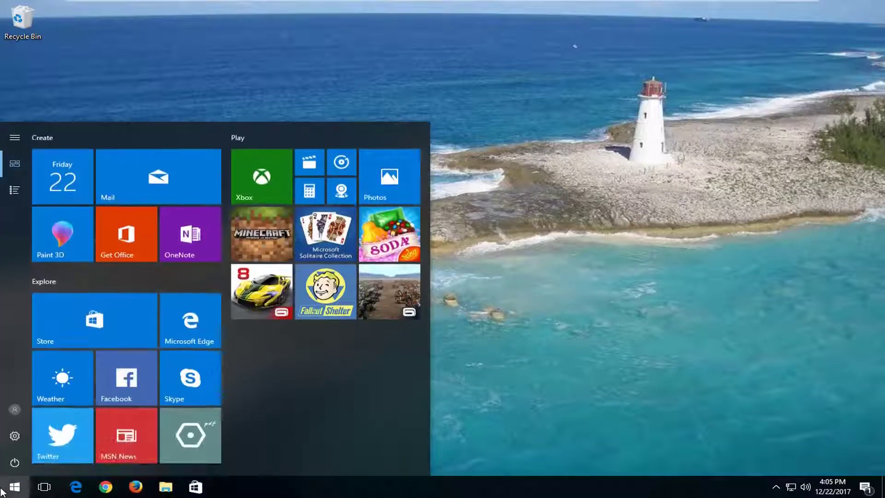
{"action": "type", "text": "folder option"}
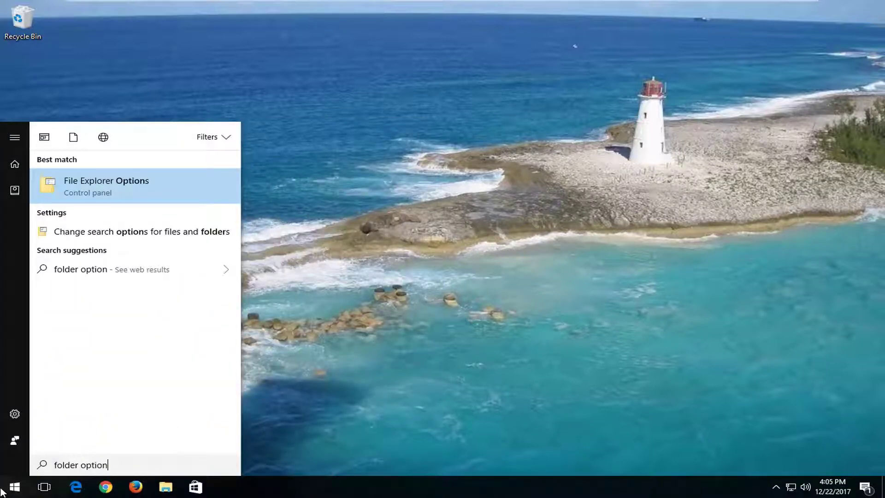
{"action": "left_click", "coordinate": [83, 184]}
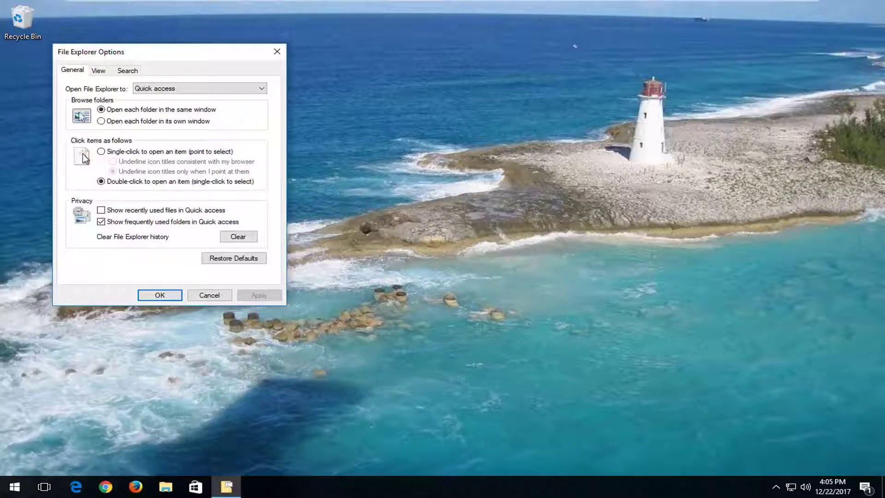
{"action": "left_click", "coordinate": [98, 72]}
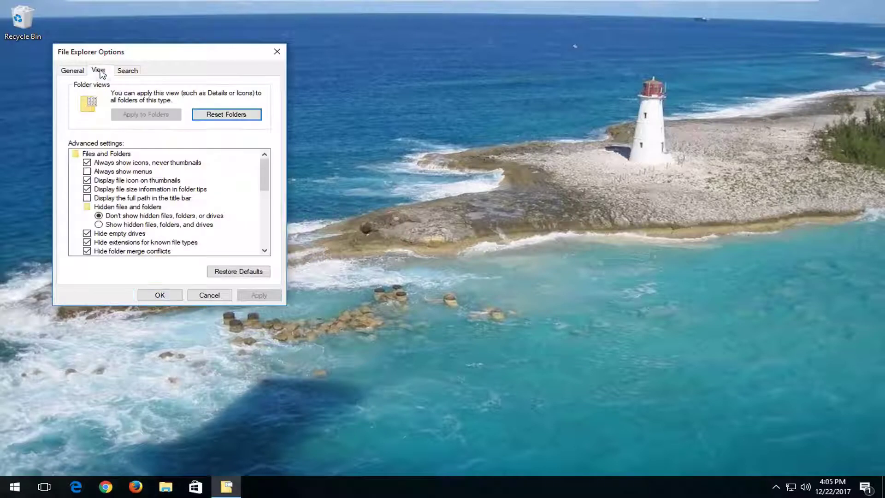
{"action": "left_click", "coordinate": [114, 226]}
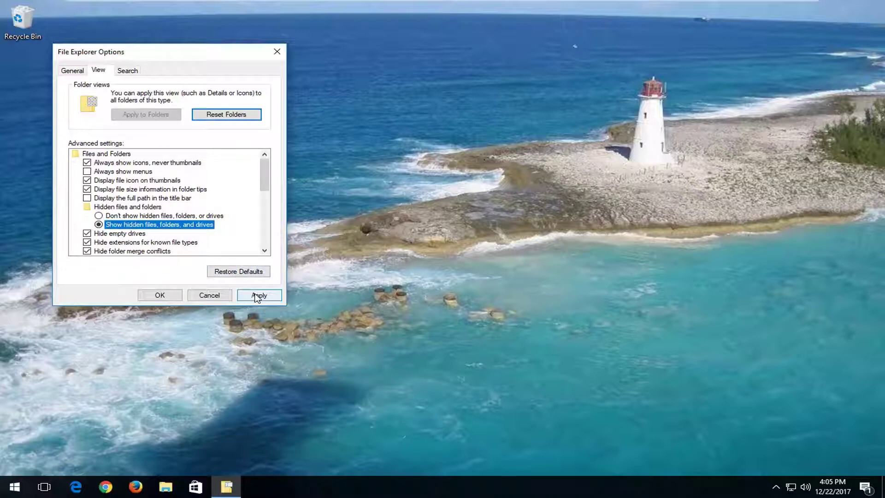
{"action": "left_click", "coordinate": [257, 296]}
{"action": "left_click", "coordinate": [172, 297]}
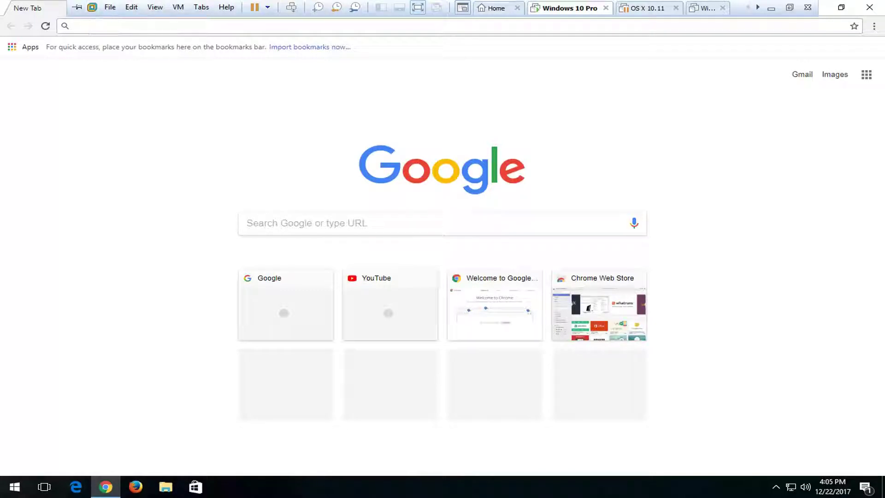
Step: Load google.com in Chrome and search for 'd3dx9_26.dll download'
{"action": "type", "text": "google.com"}
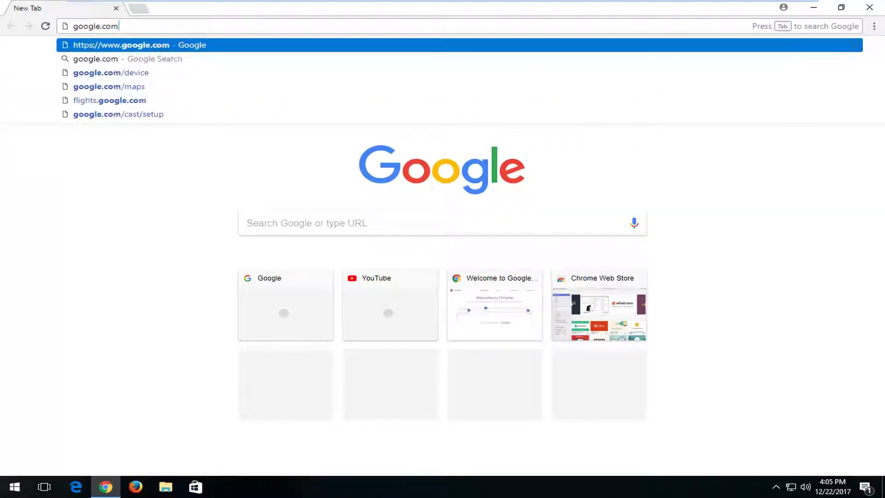
{"action": "key", "text": "Return"}
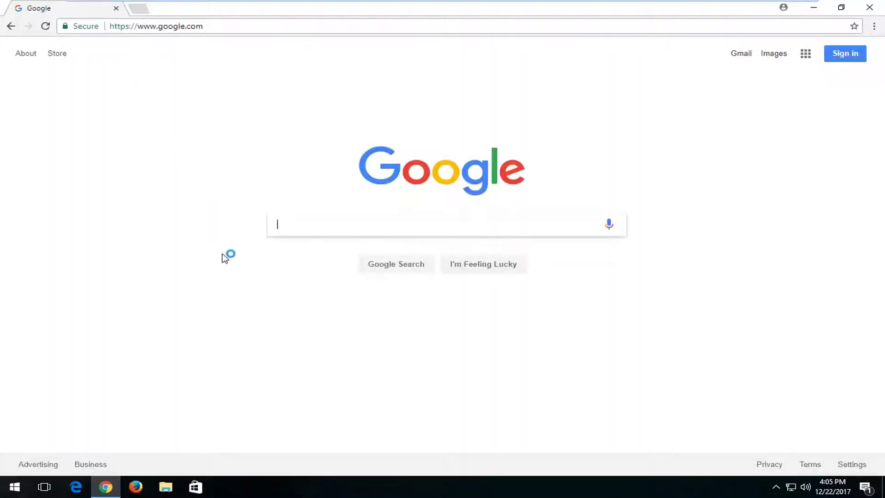
{"action": "type", "text": "d3"}
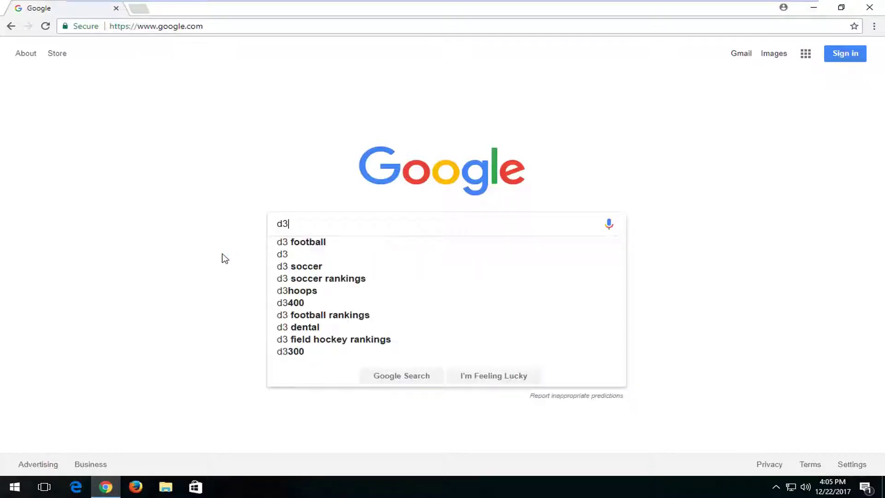
{"action": "type", "text": "dx9_"}
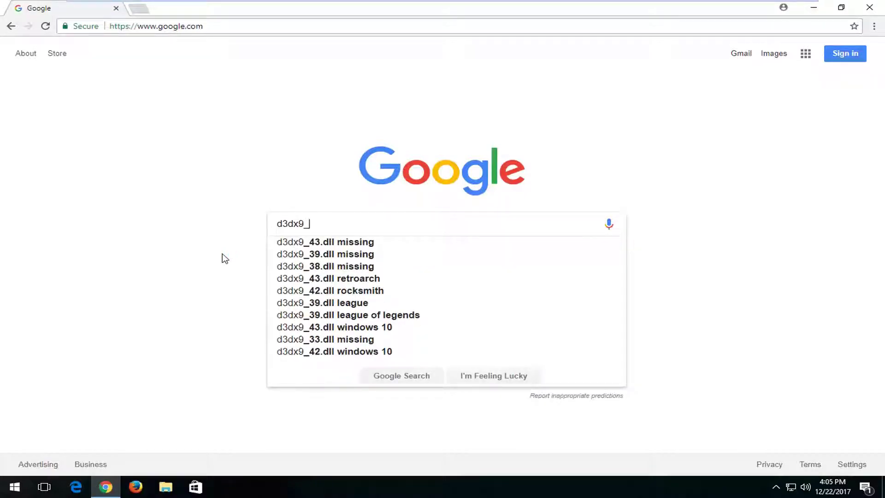
{"action": "type", "text": "26.dl"}
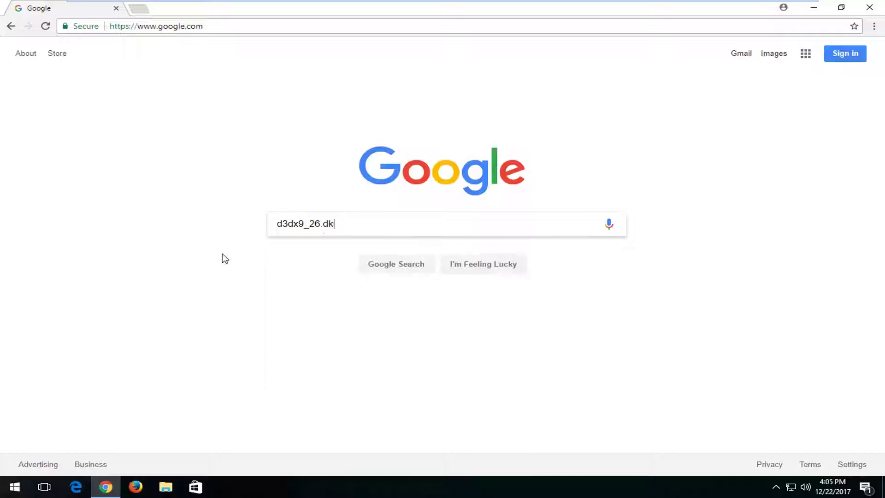
{"action": "type", "text": "l download"}
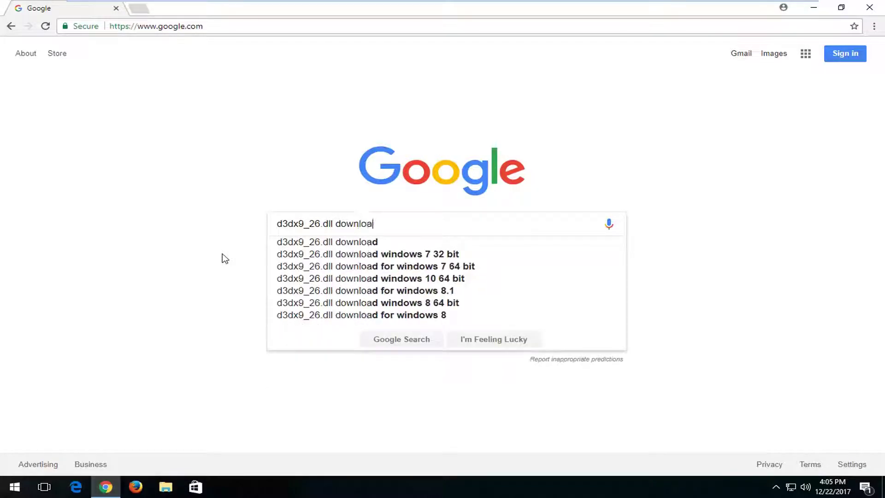
{"action": "key", "text": "Return"}
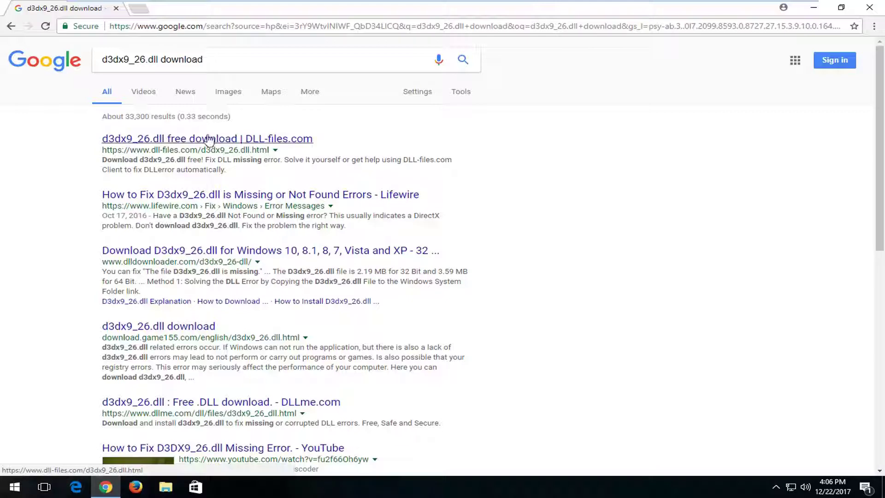
Step: On the DLL-files.com result page, download the 64bit version 9.7.239.0 as d3dx9_26.zip
{"action": "left_click", "coordinate": [170, 144]}
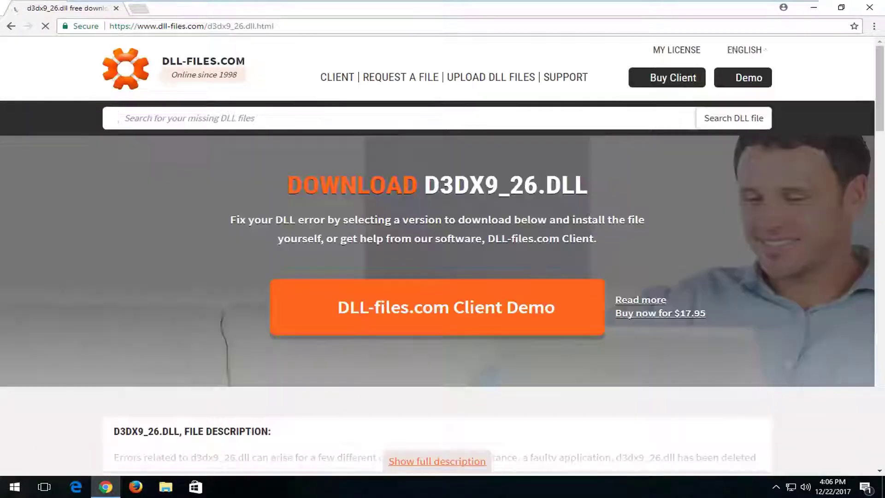
{"action": "scroll", "coordinate": [505, 231], "scroll_direction": "down", "scroll_amount": 5}
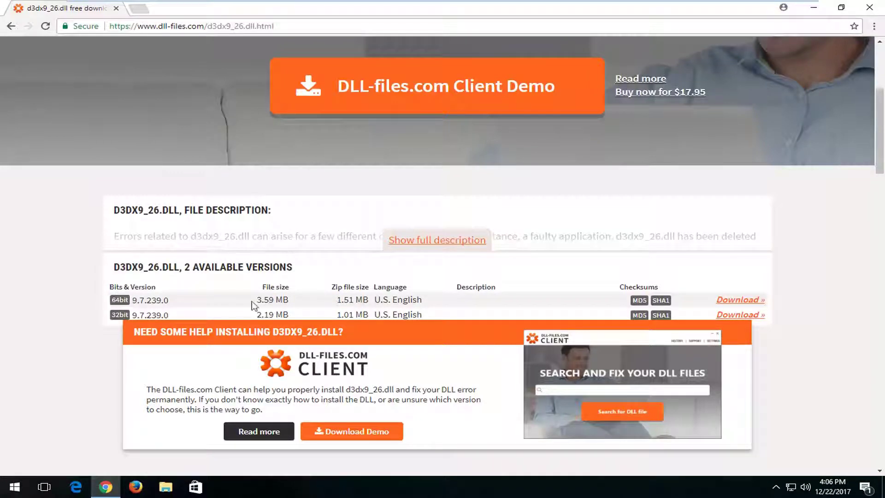
{"action": "left_click", "coordinate": [739, 302]}
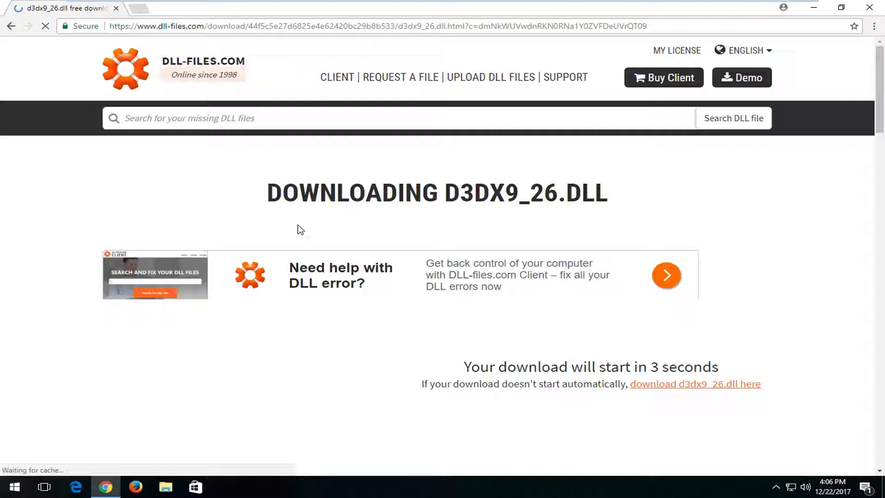
{"action": "scroll", "coordinate": [244, 233], "scroll_direction": "down", "scroll_amount": 2}
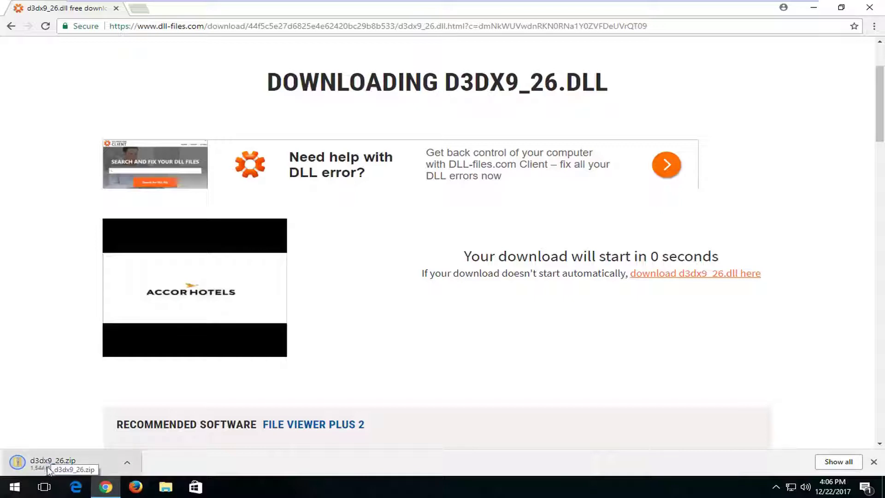
Step: Open the downloaded d3dx9_26.zip and minimize Chrome so the archive window sits beside the desktop
{"action": "left_click", "coordinate": [45, 464]}
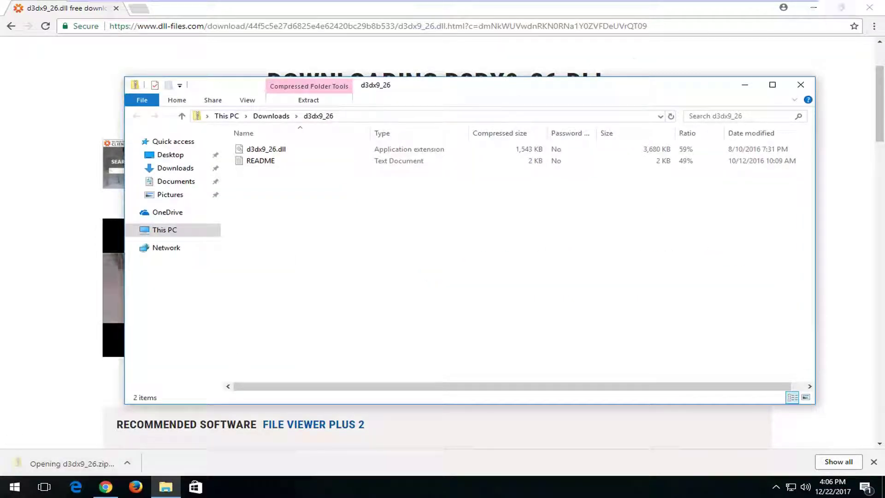
{"action": "left_click_drag", "start_coordinate": [486, 97], "coordinate": [441, 115]}
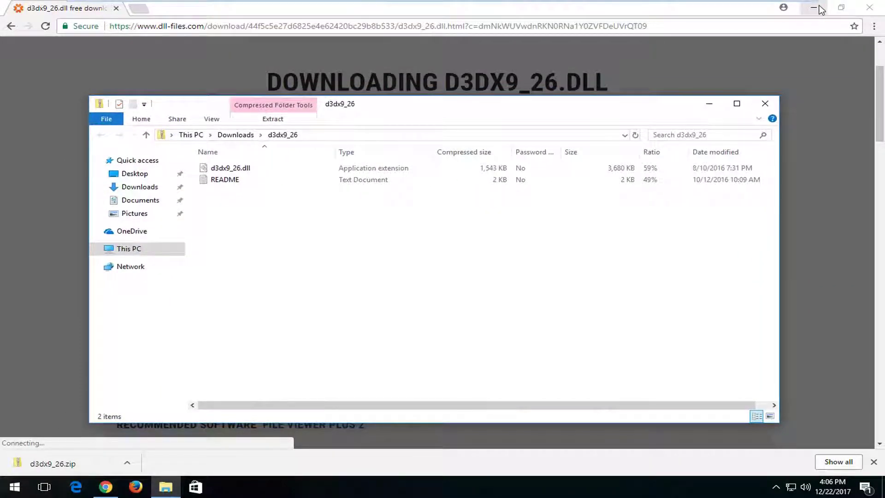
{"action": "left_click", "coordinate": [814, 7]}
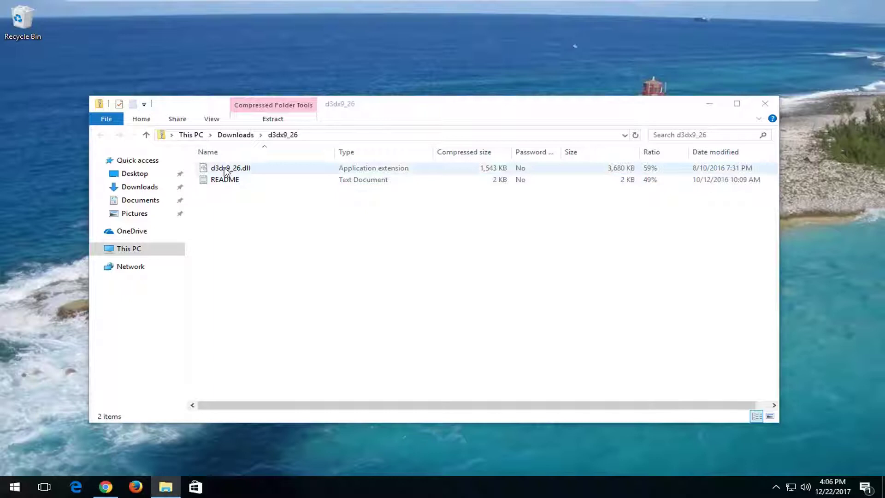
{"action": "left_click_drag", "start_coordinate": [388, 112], "coordinate": [503, 86]}
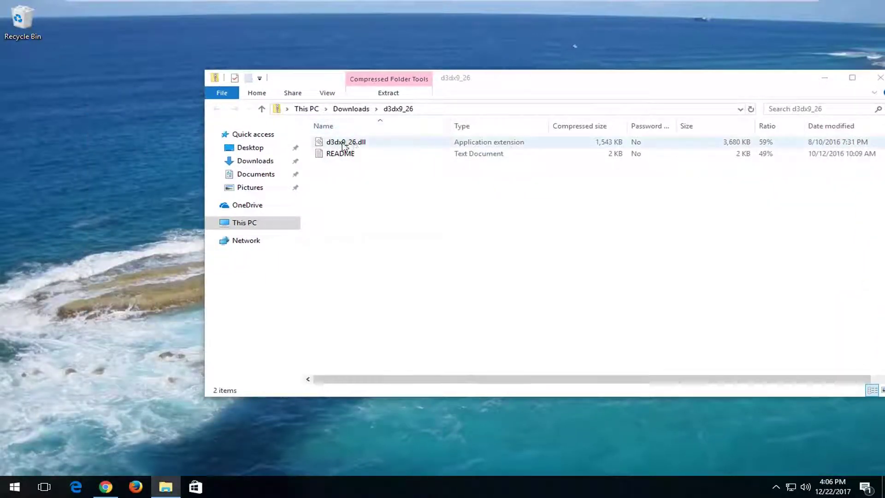
Step: Copy d3dx9_26.dll from the archive onto the desktop and close the archive window
{"action": "left_click", "coordinate": [366, 142]}
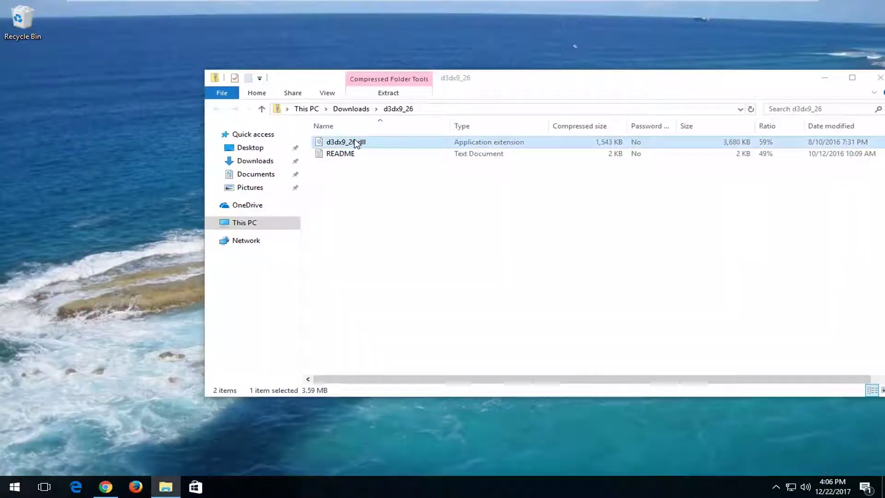
{"action": "left_click_drag", "start_coordinate": [356, 142], "coordinate": [30, 93]}
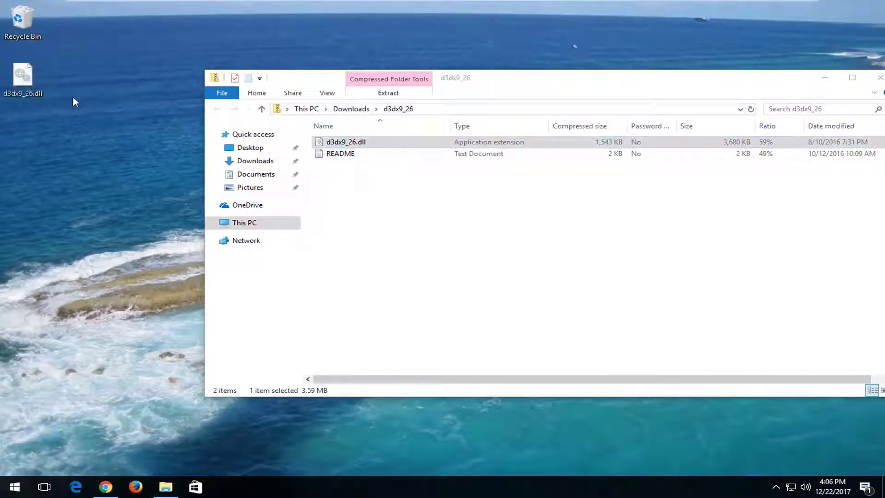
{"action": "left_click_drag", "start_coordinate": [658, 81], "coordinate": [553, 78]}
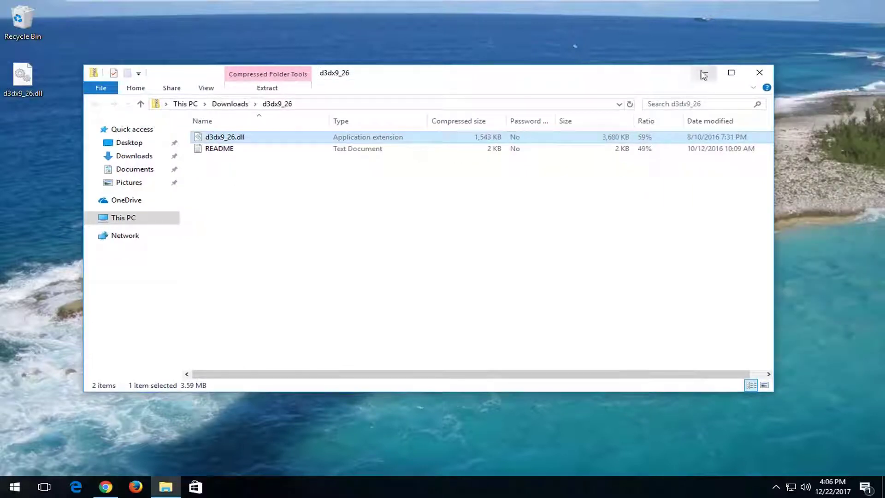
{"action": "left_click", "coordinate": [762, 76]}
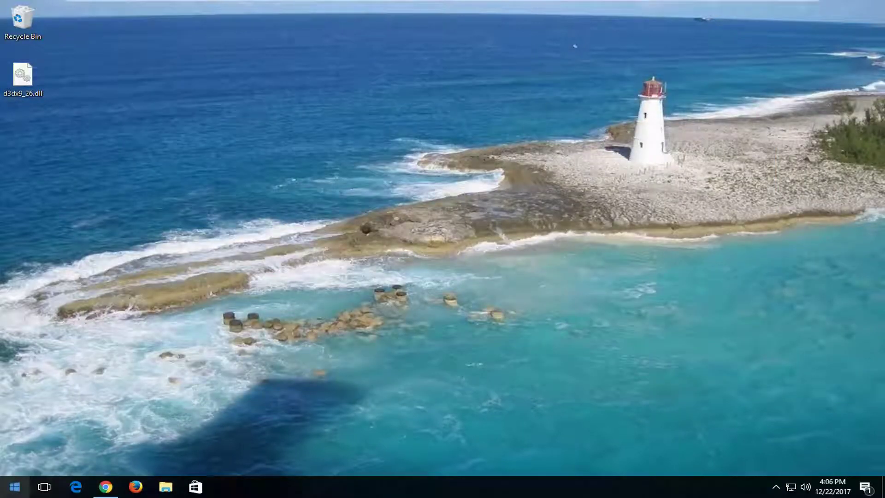
Step: Open This PC from a Start search for 'computer'
{"action": "left_click", "coordinate": [18, 487]}
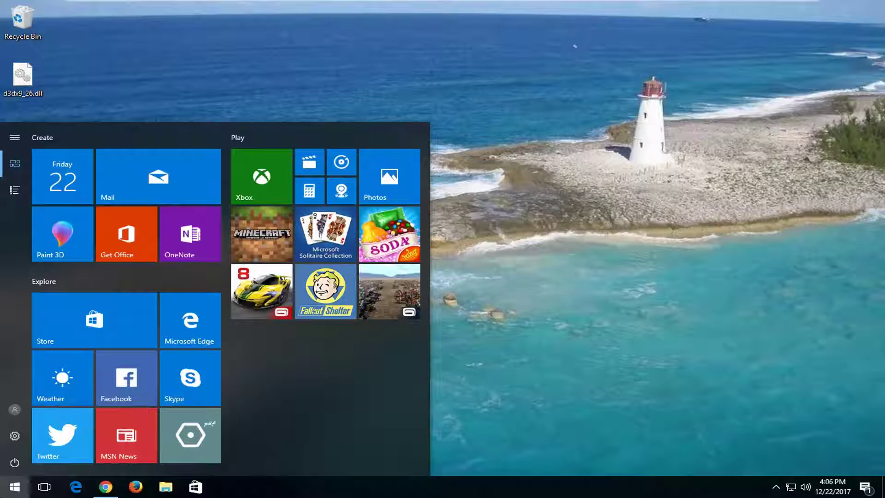
{"action": "type", "text": "computer"}
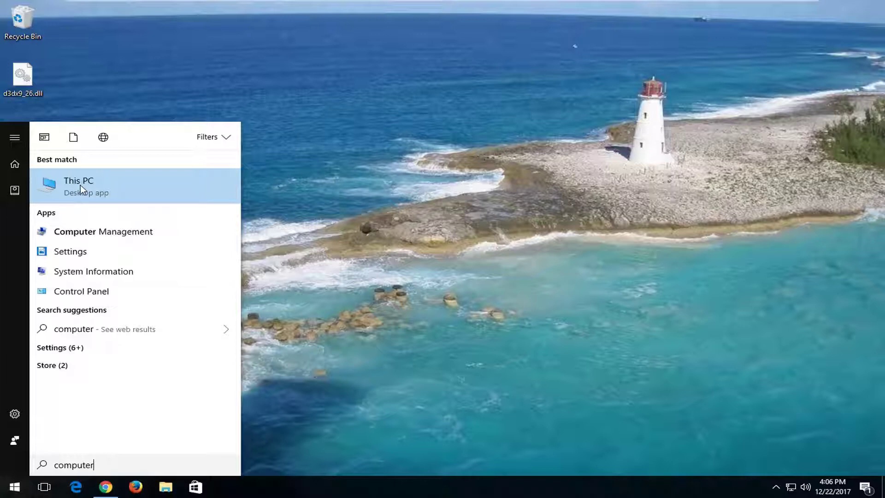
{"action": "left_click", "coordinate": [80, 185]}
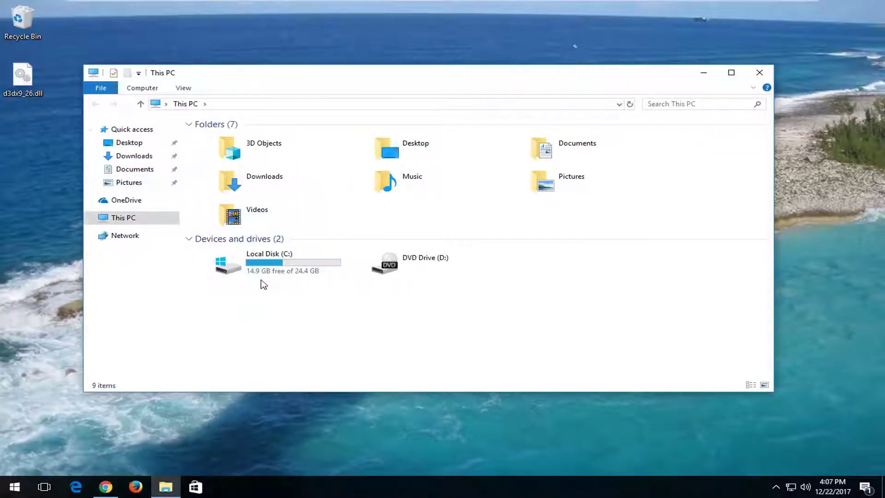
{"action": "mouse_move", "coordinate": [261, 272]}
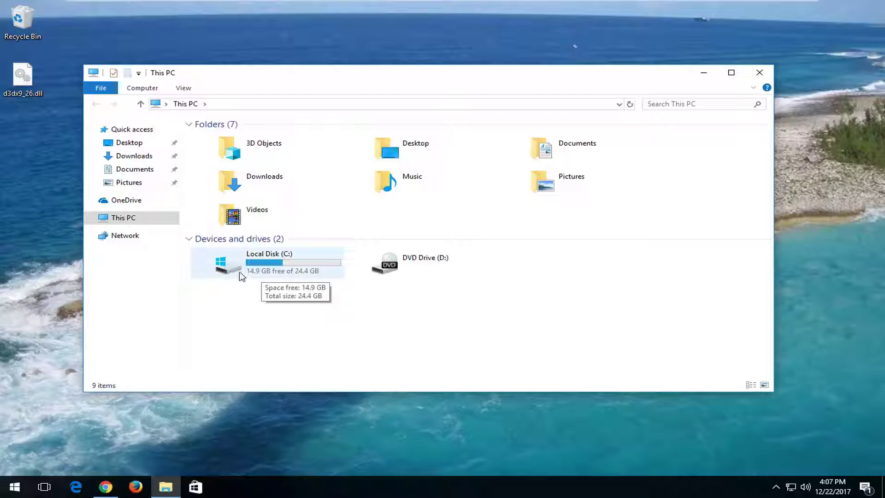
Step: Browse to C:\Windows and select the System32 folder
{"action": "double_click", "coordinate": [265, 271]}
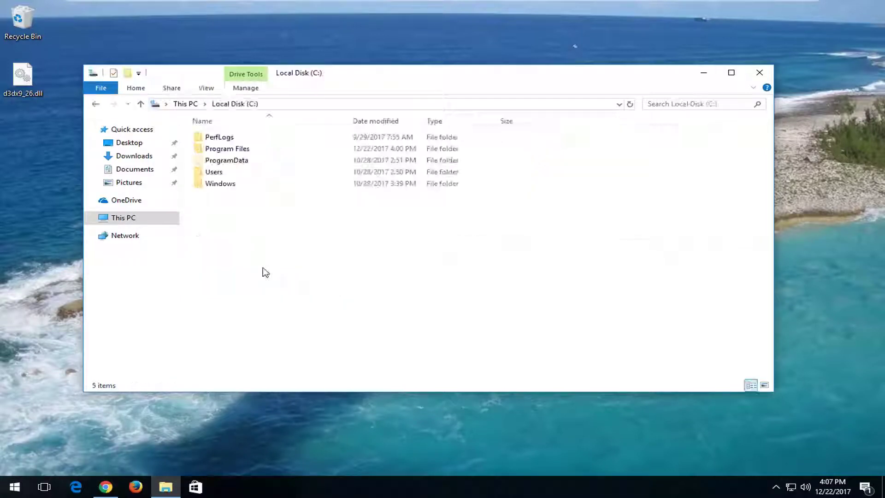
{"action": "double_click", "coordinate": [208, 186]}
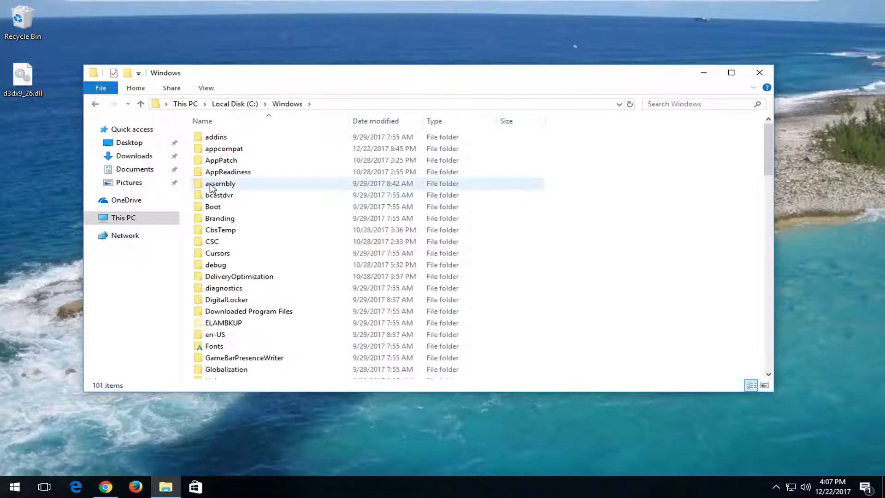
{"action": "left_click_drag", "start_coordinate": [767, 144], "coordinate": [760, 252]}
{"action": "left_click", "coordinate": [218, 289]}
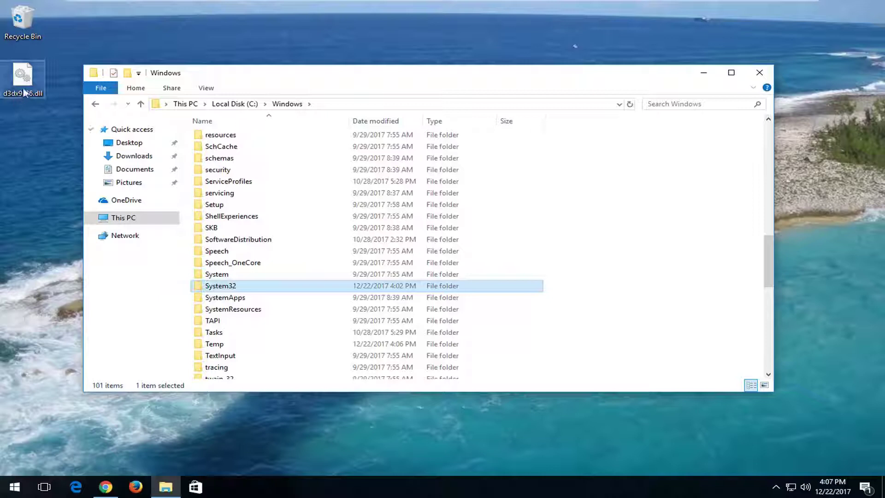
Step: Move d3dx9_26.dll from the desktop into System32, granting administrator permission
{"action": "left_click", "coordinate": [25, 92]}
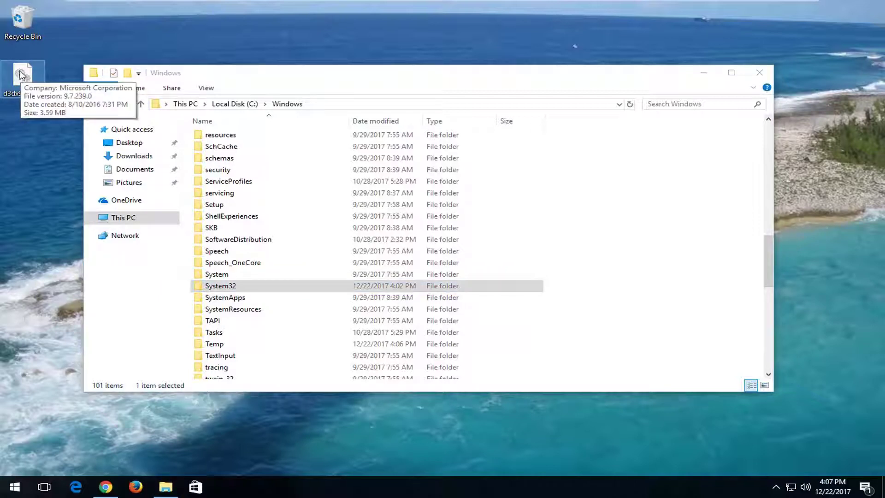
{"action": "left_click_drag", "start_coordinate": [21, 74], "coordinate": [229, 287]}
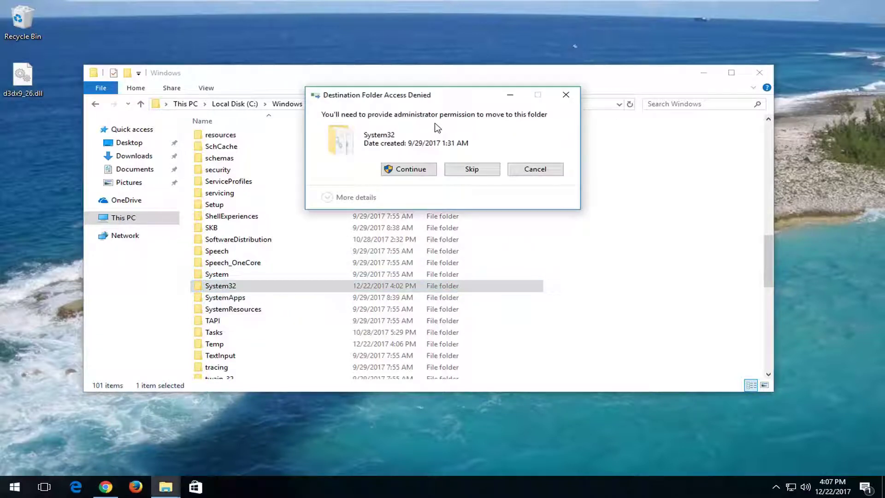
{"action": "left_click", "coordinate": [405, 169]}
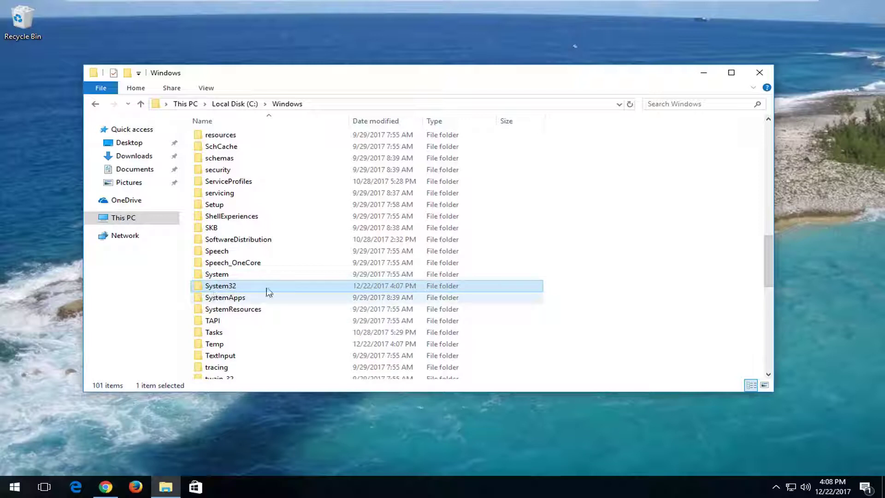
Step: Close the Windows folder window to leave the desktop with only the Recycle Bin
{"action": "left_click", "coordinate": [758, 74]}
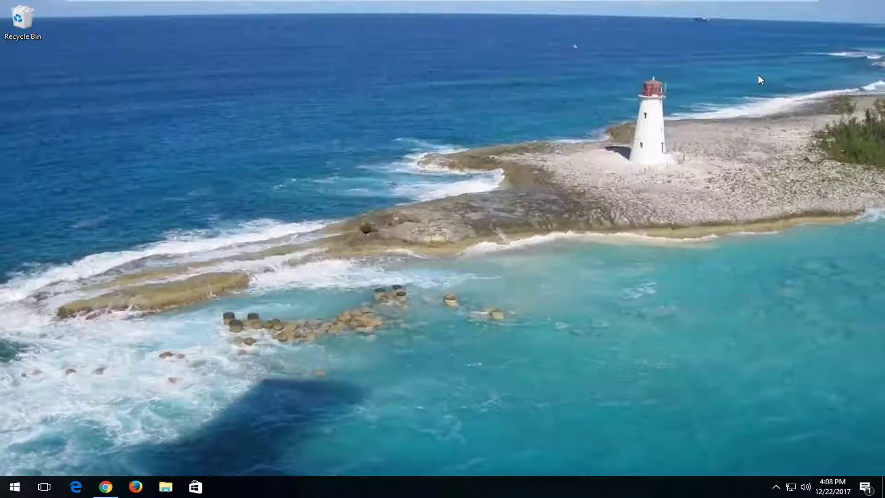